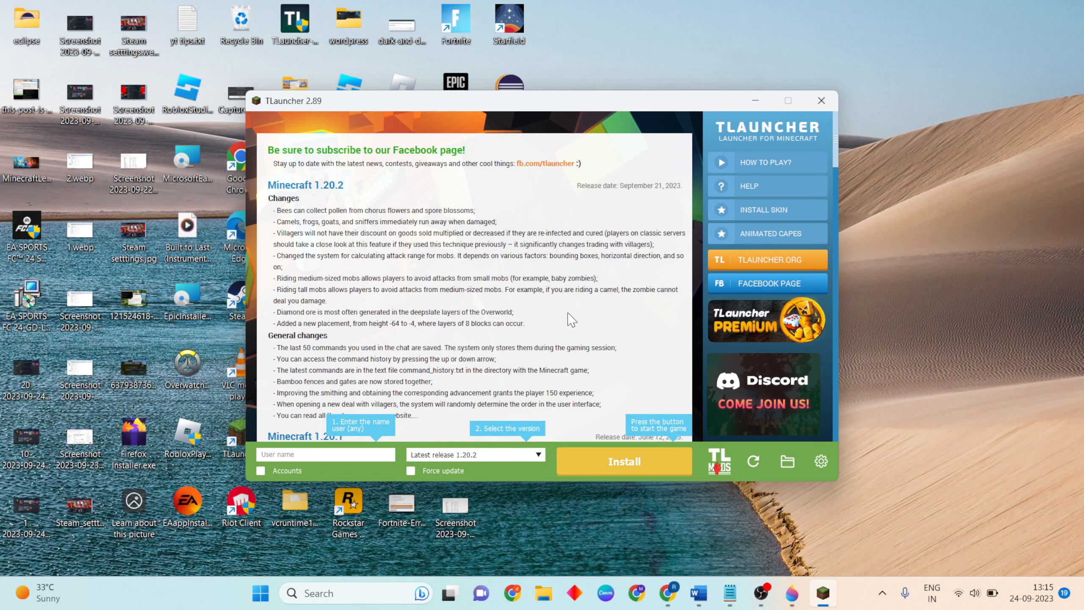
Bring the v.docx tutorial notes in Word to the front over the launcher.
{"action": "left_click", "coordinate": [697, 592]}
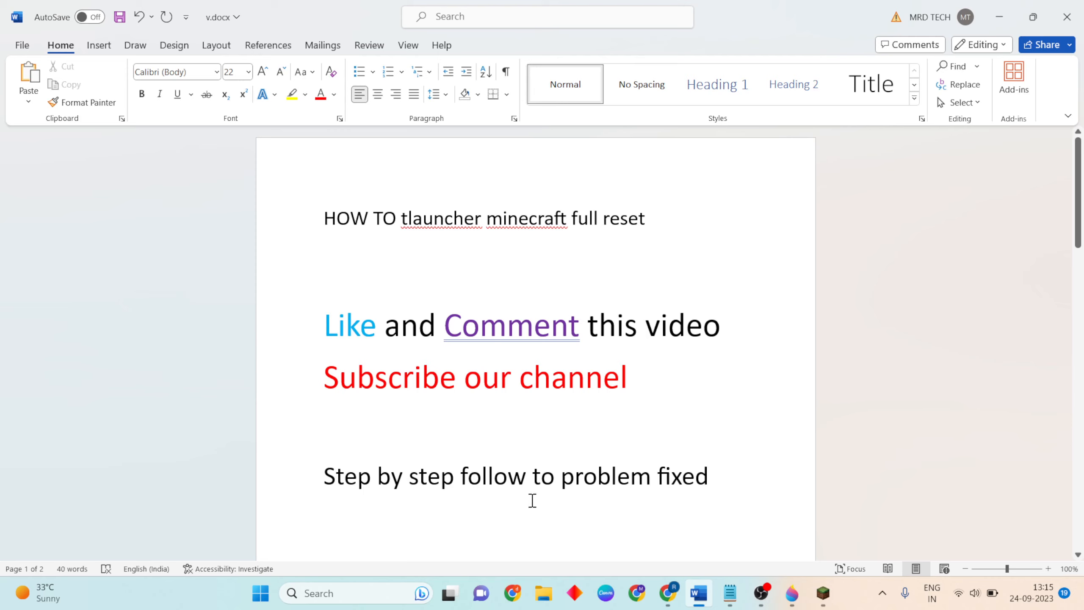
{"action": "scroll", "coordinate": [616, 500], "scroll_direction": "down", "scroll_amount": 2}
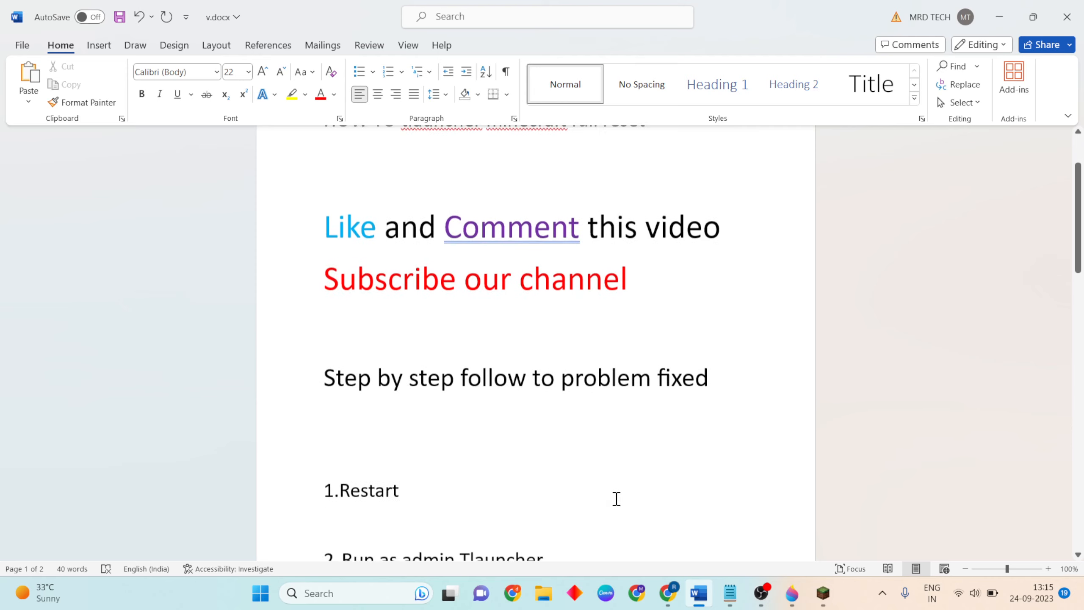
{"action": "left_click", "coordinate": [260, 593]}
{"action": "left_click", "coordinate": [717, 545]}
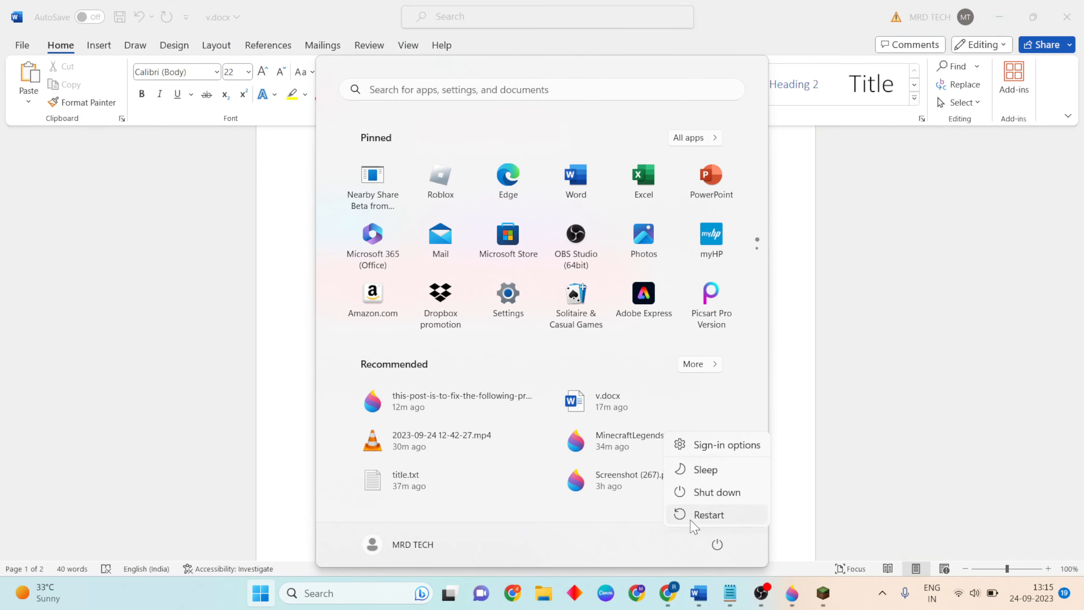
{"action": "left_click", "coordinate": [816, 484]}
{"action": "scroll", "coordinate": [689, 495], "scroll_direction": "down", "scroll_amount": 1}
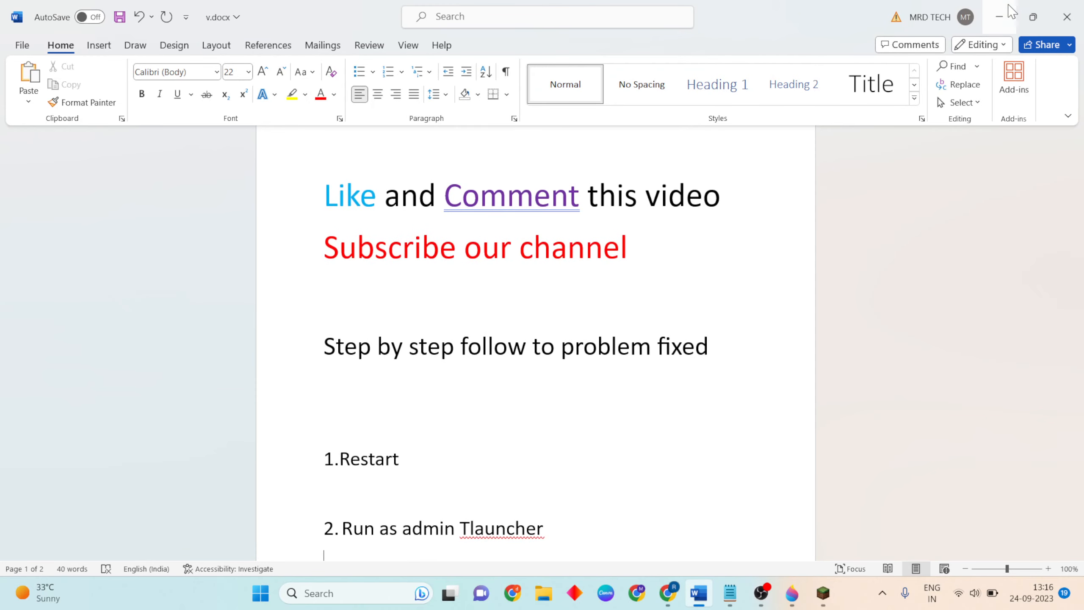
Reveal the desktop and bring up the TLauncher shortcut's Compatibility properties.
{"action": "left_click", "coordinate": [999, 17]}
{"action": "left_click", "coordinate": [755, 101]}
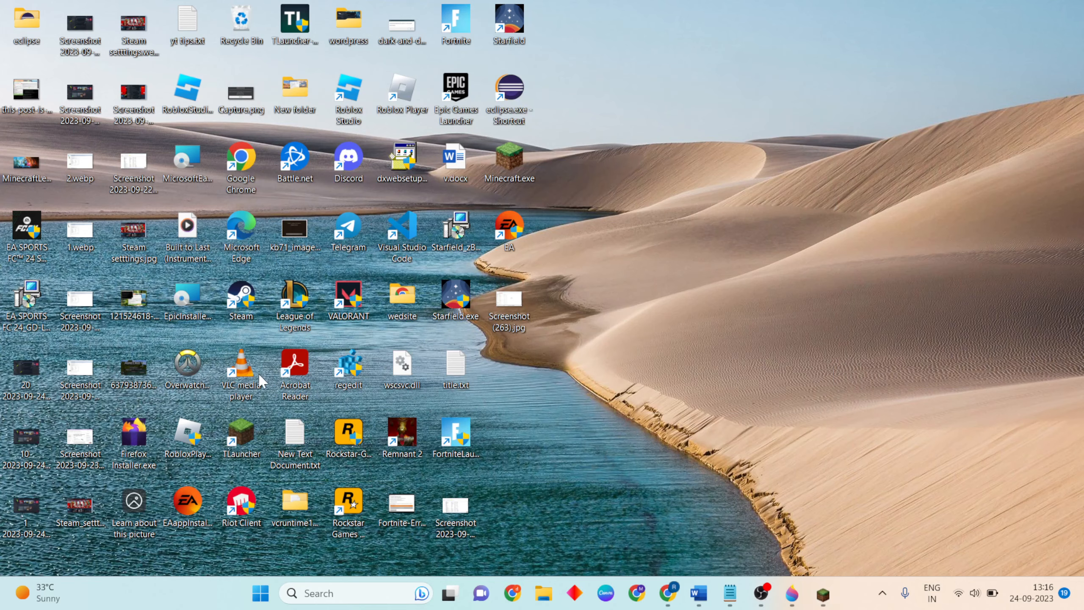
{"action": "right_click", "coordinate": [241, 428]}
{"action": "left_click", "coordinate": [321, 365]}
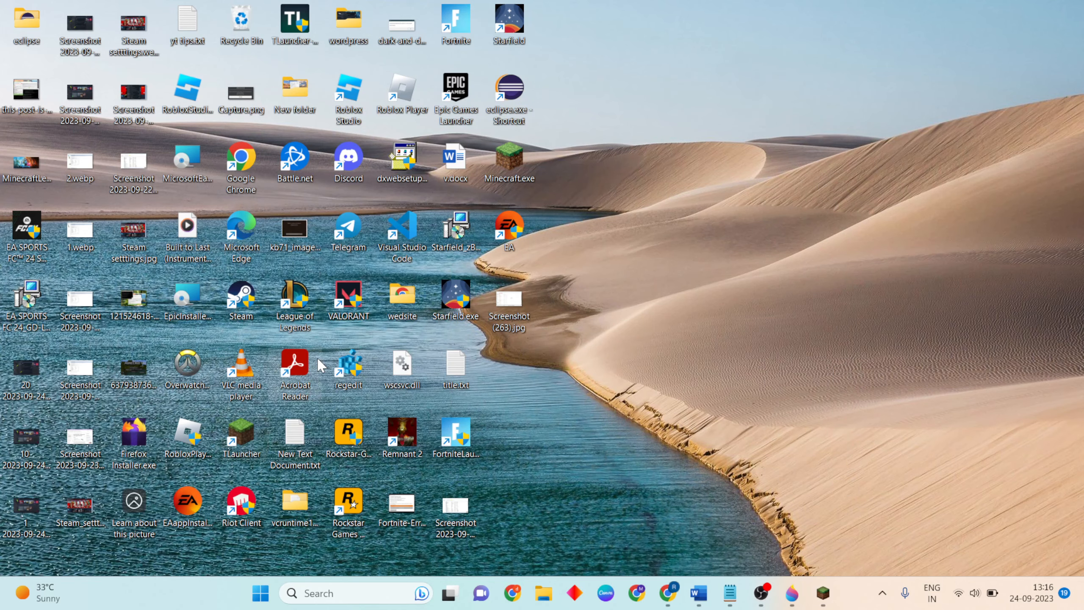
{"action": "left_click", "coordinate": [456, 224]}
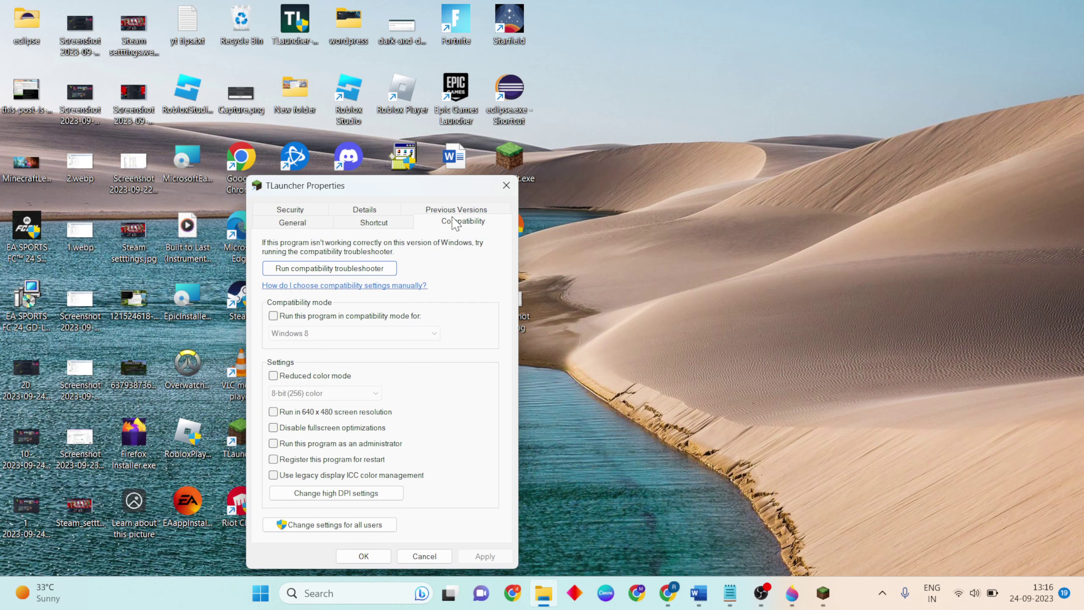
Enable Windows 8 compatibility mode and disable fullscreen optimizations, then confirm with OK.
{"action": "left_click", "coordinate": [272, 315]}
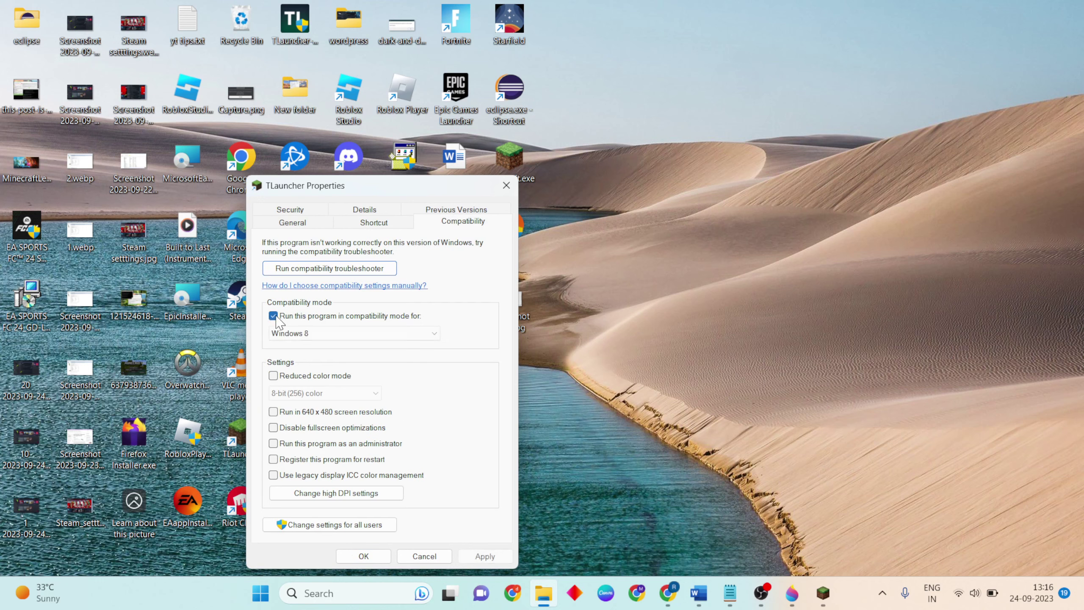
{"action": "left_click", "coordinate": [273, 427]}
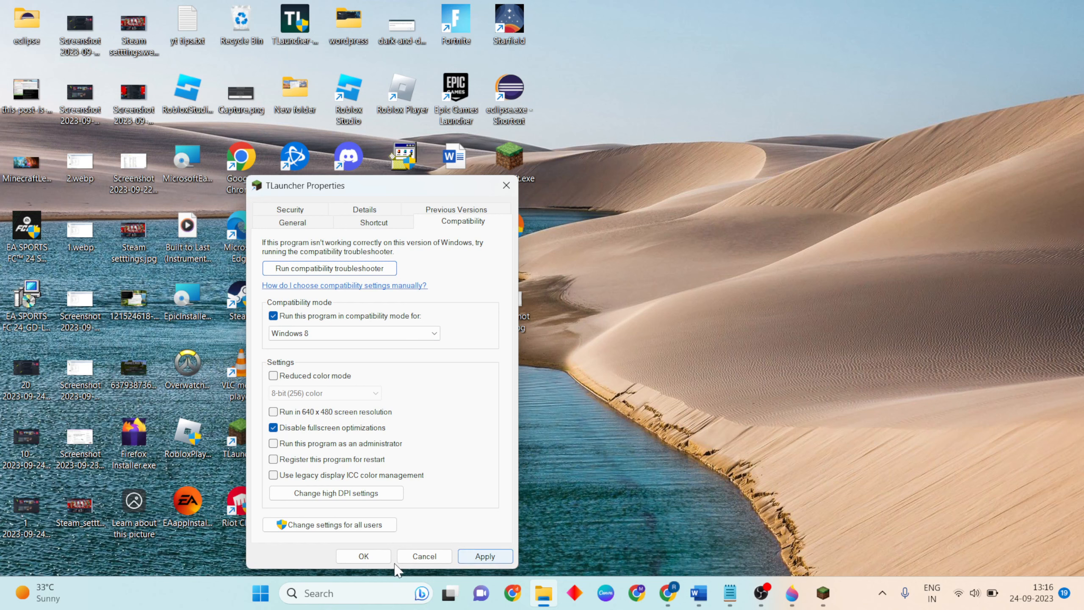
{"action": "left_click", "coordinate": [424, 556]}
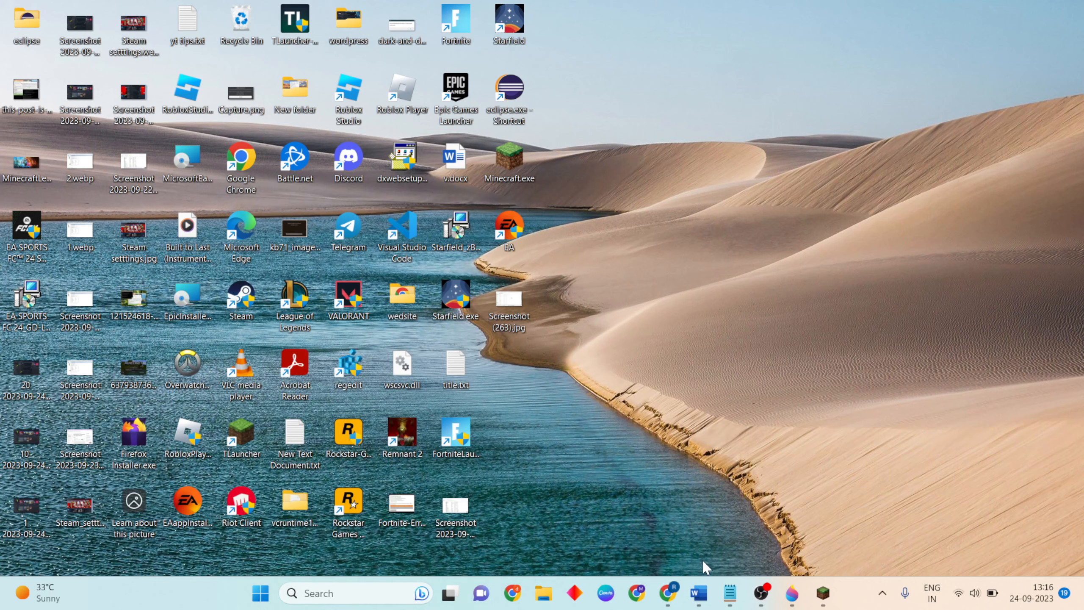
Show step 3 'Tlauncher java' in the Word notes, then minimize Word to the desktop.
{"action": "left_click", "coordinate": [697, 593]}
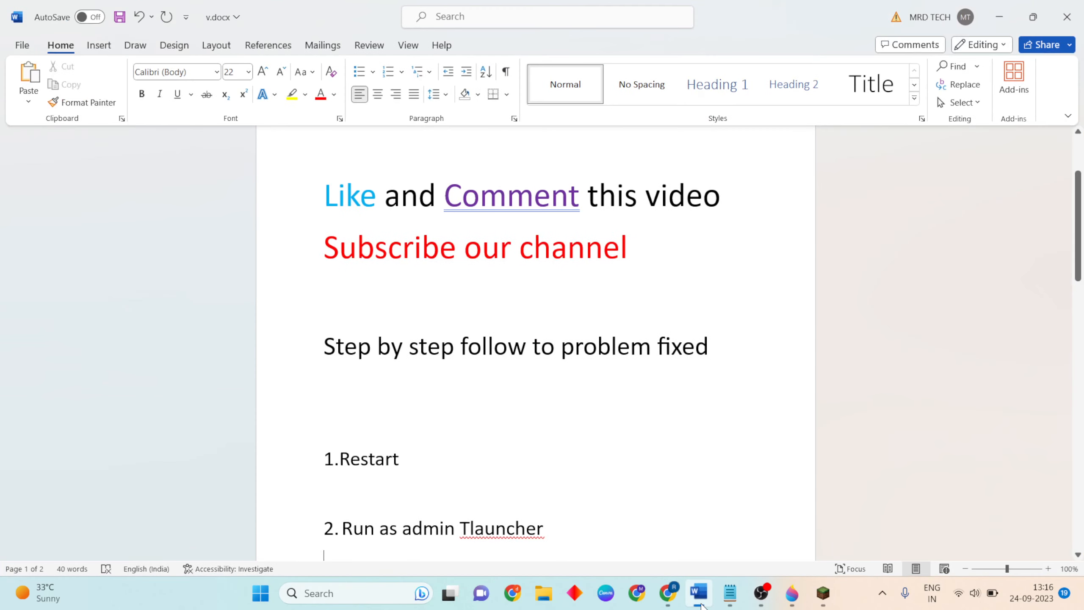
{"action": "scroll", "coordinate": [624, 465], "scroll_direction": "down", "scroll_amount": 3}
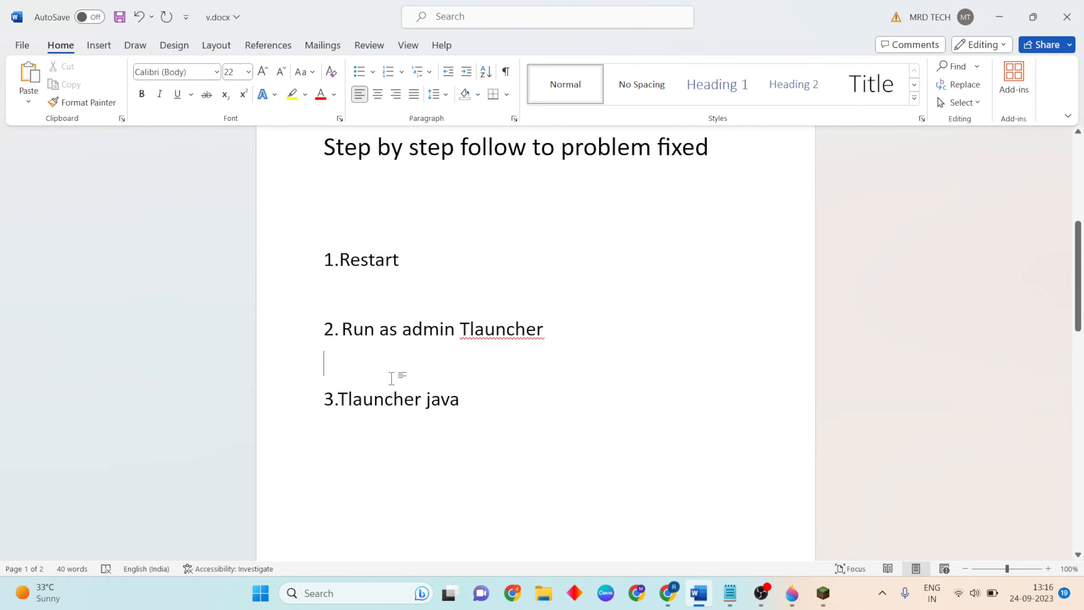
{"action": "double_click", "coordinate": [445, 397]}
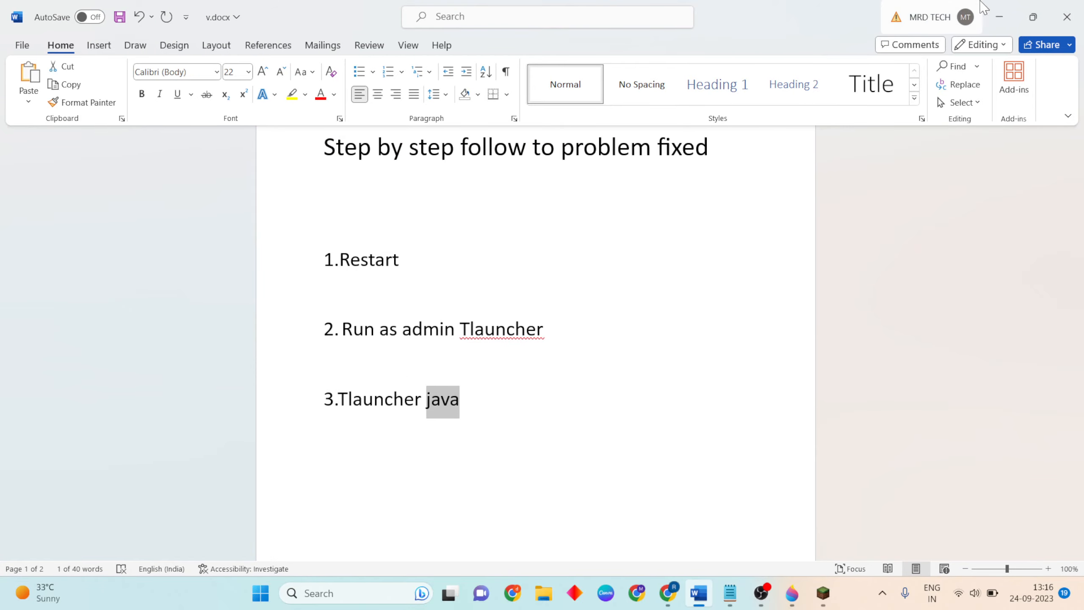
{"action": "left_click", "coordinate": [1016, 16]}
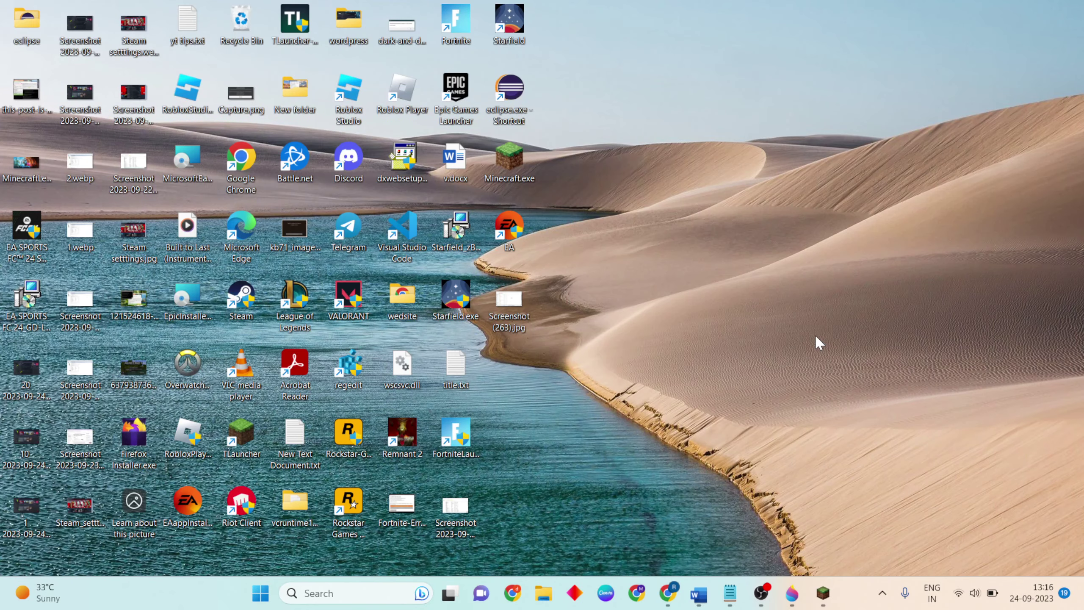
Restore TLauncher and enter its Settings panel from the gear menu.
{"action": "left_click", "coordinate": [822, 593]}
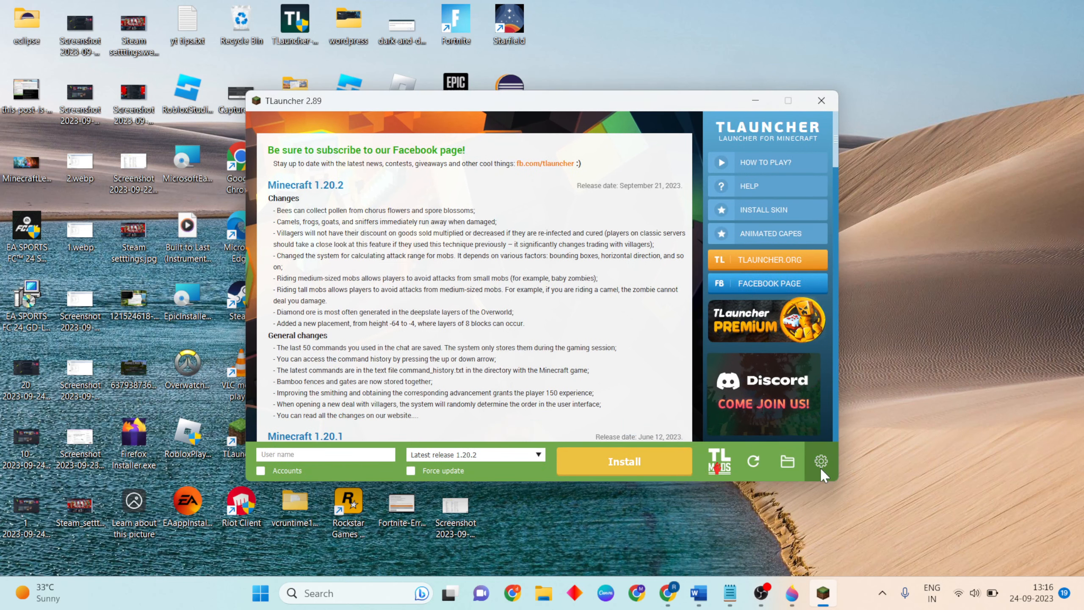
{"action": "left_click", "coordinate": [820, 465]}
{"action": "left_click", "coordinate": [837, 491]}
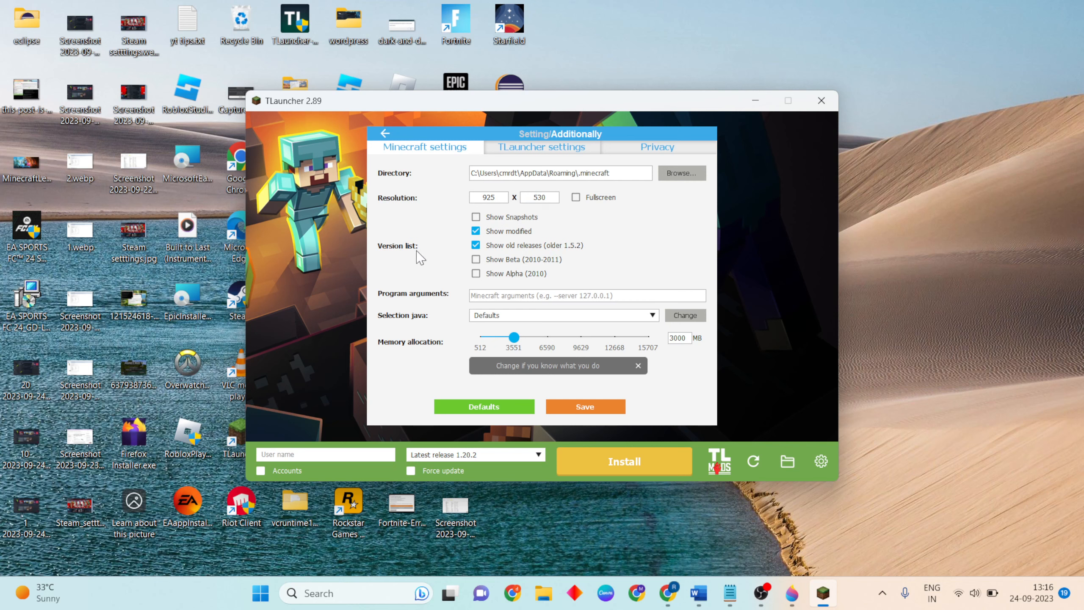
Back out to the news page, then re-enter the Settings panel from the gear menu.
{"action": "left_click", "coordinate": [821, 463]}
{"action": "left_click", "coordinate": [821, 462]}
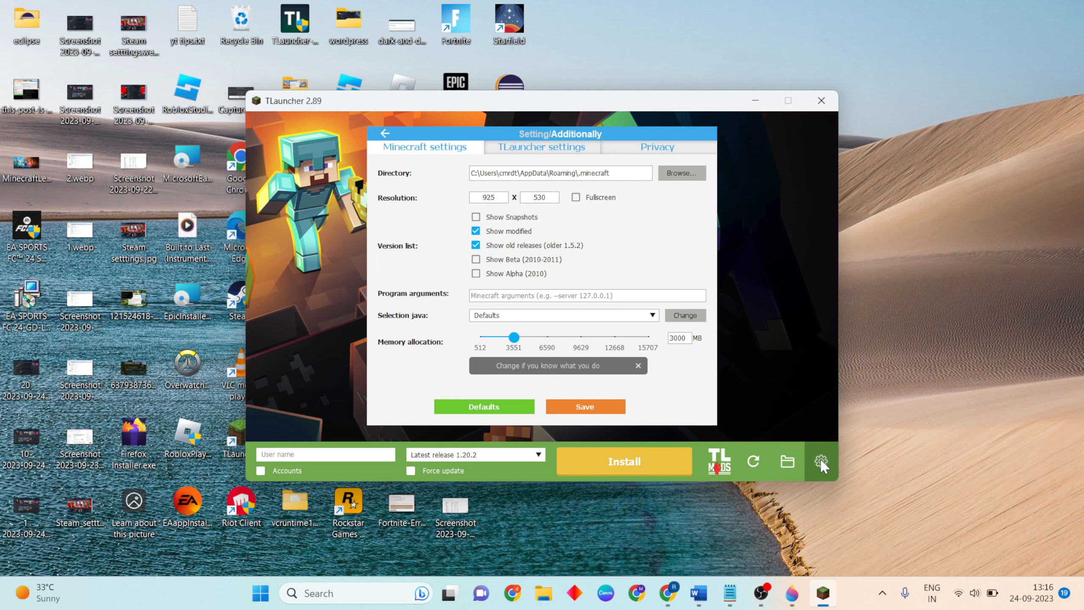
{"action": "left_click", "coordinate": [584, 407]}
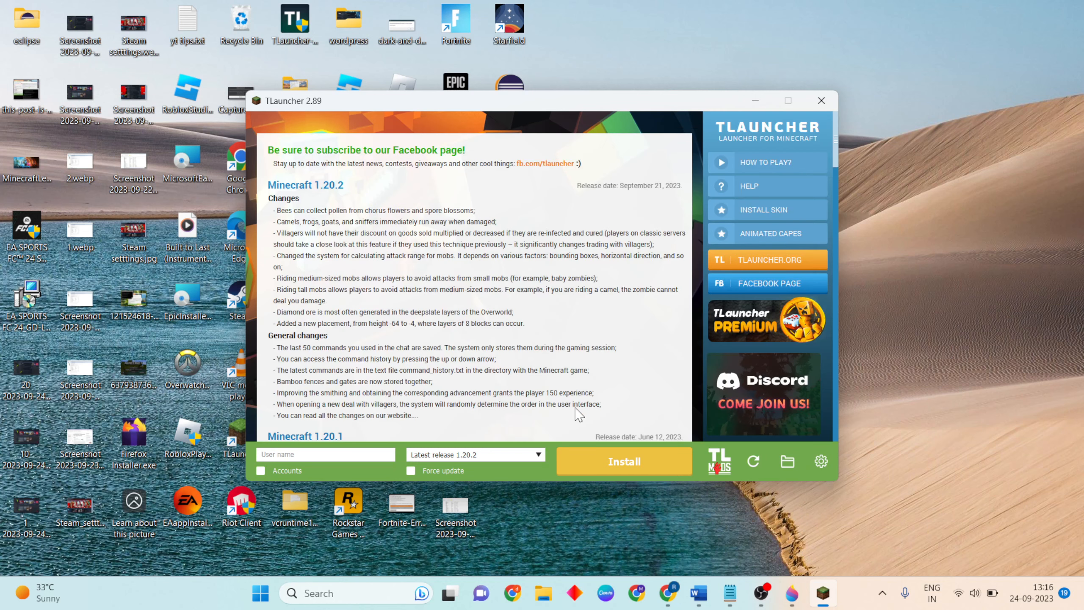
{"action": "left_click", "coordinate": [821, 463]}
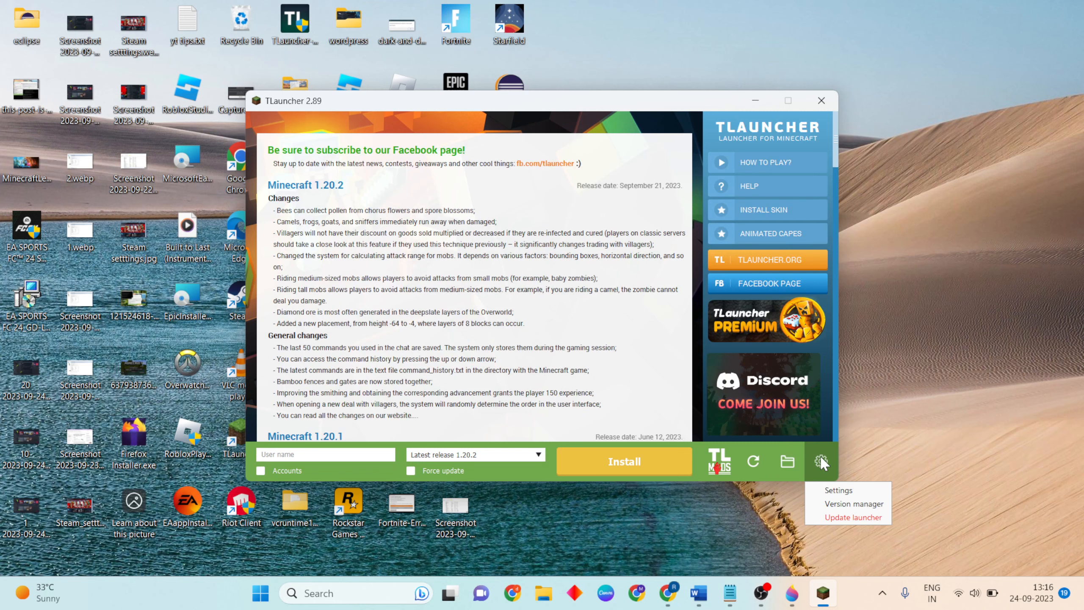
{"action": "left_click", "coordinate": [839, 492]}
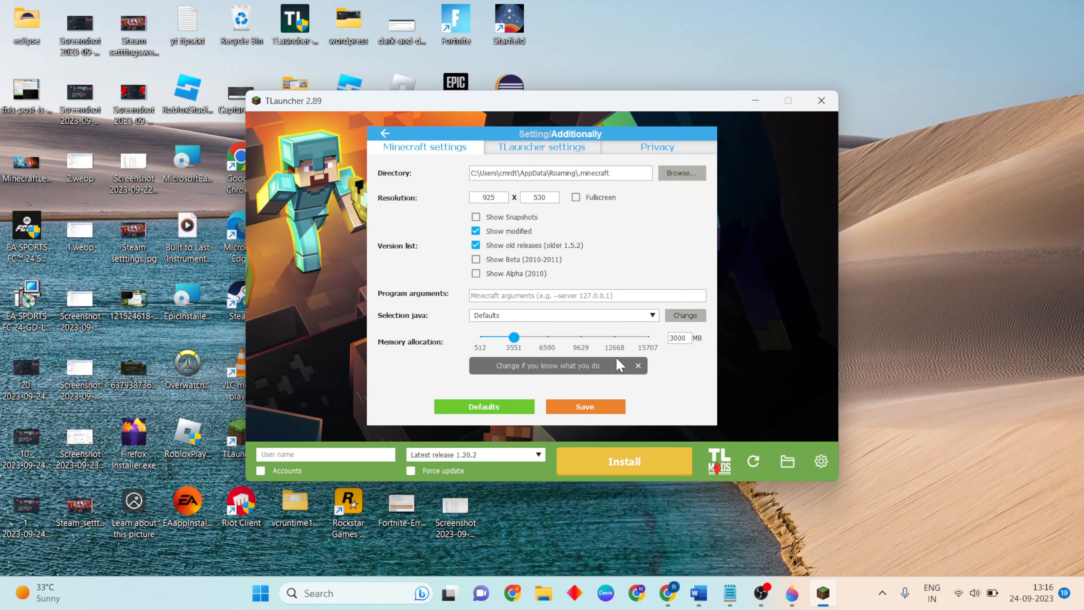
Run Full reset from the TLauncher settings tab and confirm 'reset with a restart'.
{"action": "left_click", "coordinate": [558, 151]}
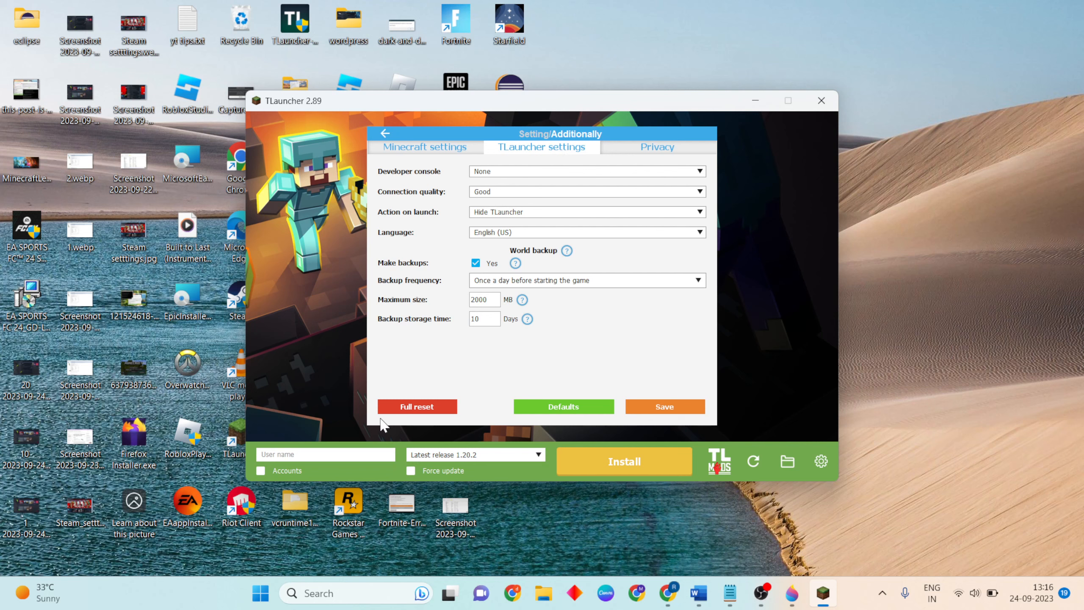
{"action": "left_click", "coordinate": [437, 409]}
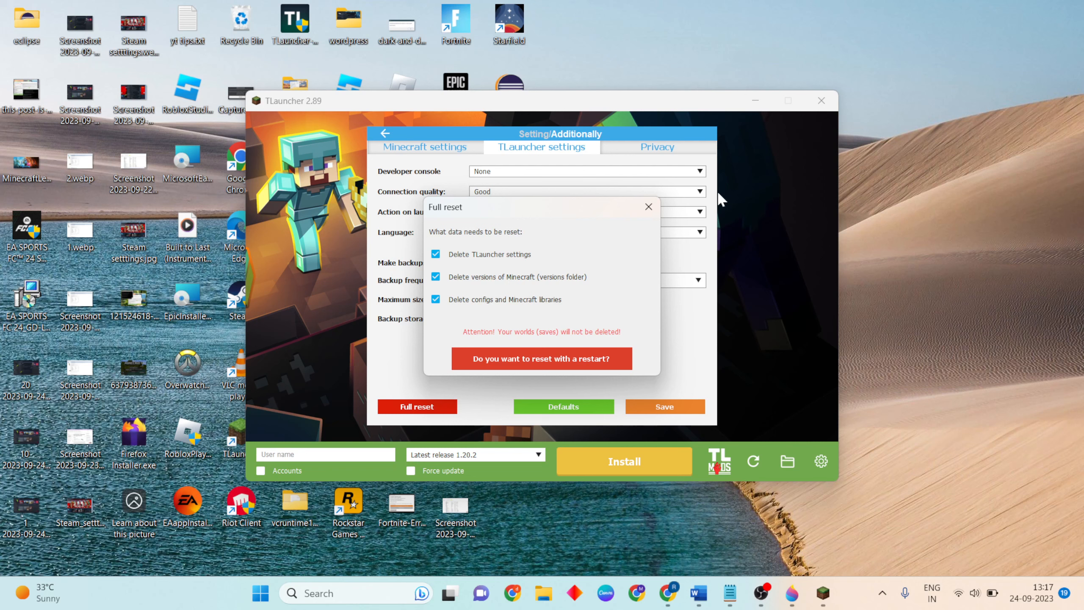
{"action": "left_click", "coordinate": [650, 208]}
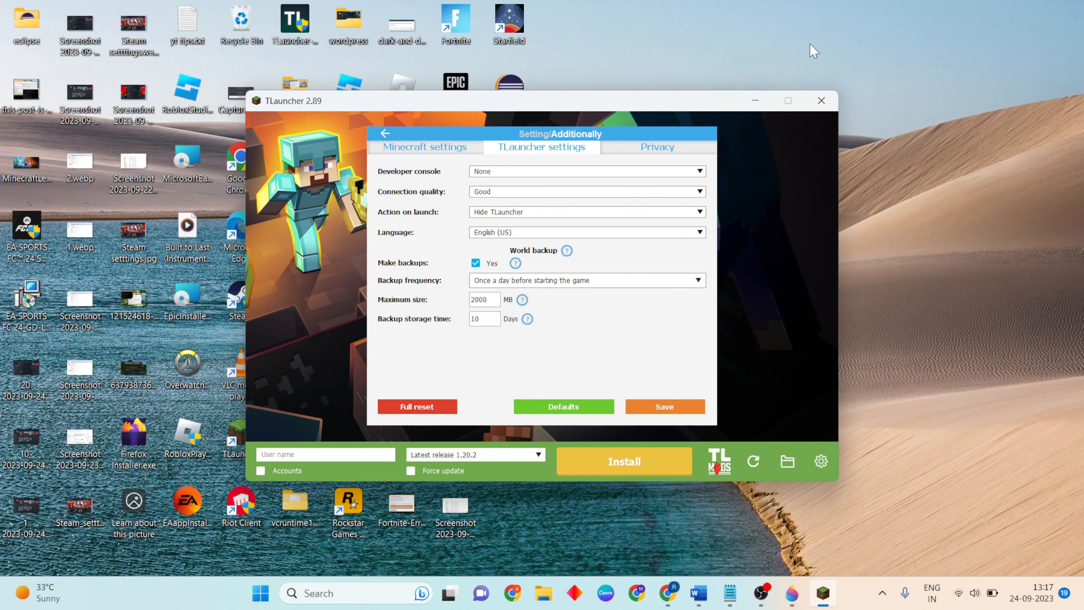
Close the TLauncher window and return to the Word notes.
{"action": "left_click", "coordinate": [819, 103]}
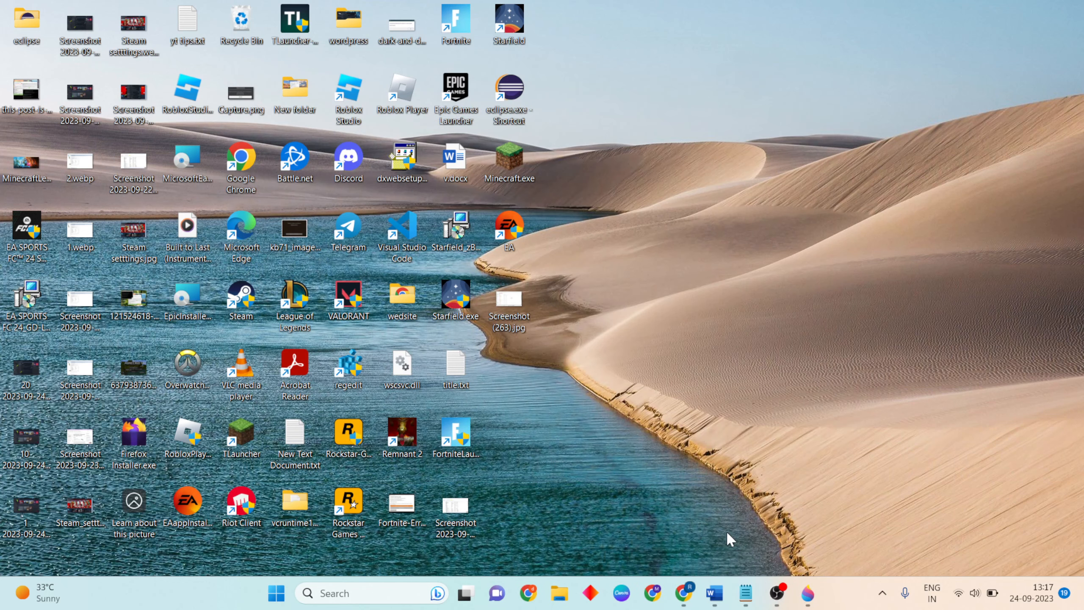
{"action": "left_click", "coordinate": [714, 593]}
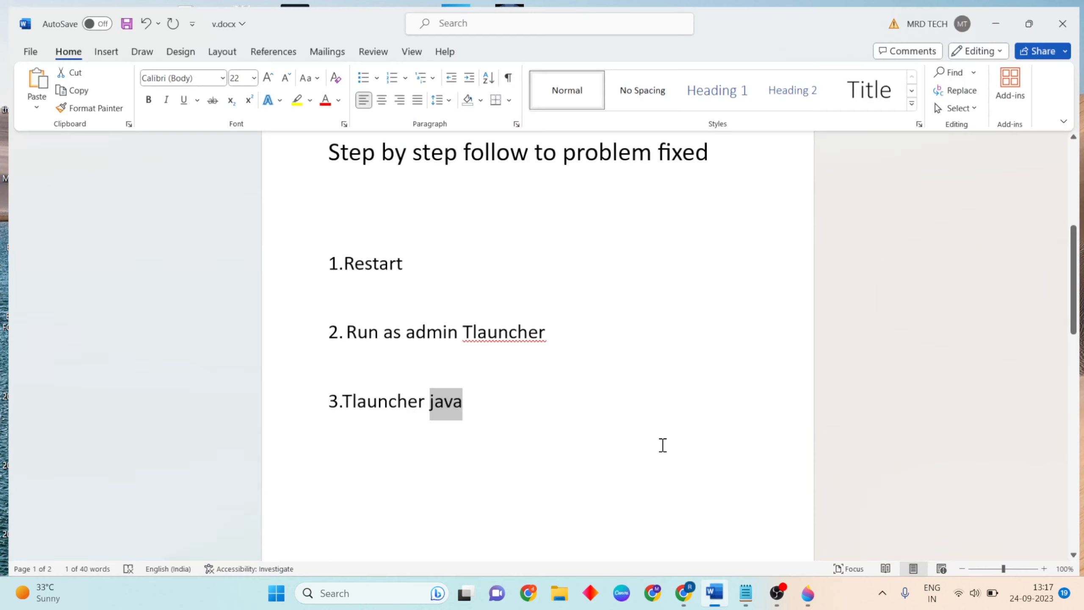
{"action": "scroll", "coordinate": [661, 440], "scroll_direction": "down", "scroll_amount": 5}
{"action": "scroll", "coordinate": [661, 440], "scroll_direction": "down", "scroll_amount": 3}
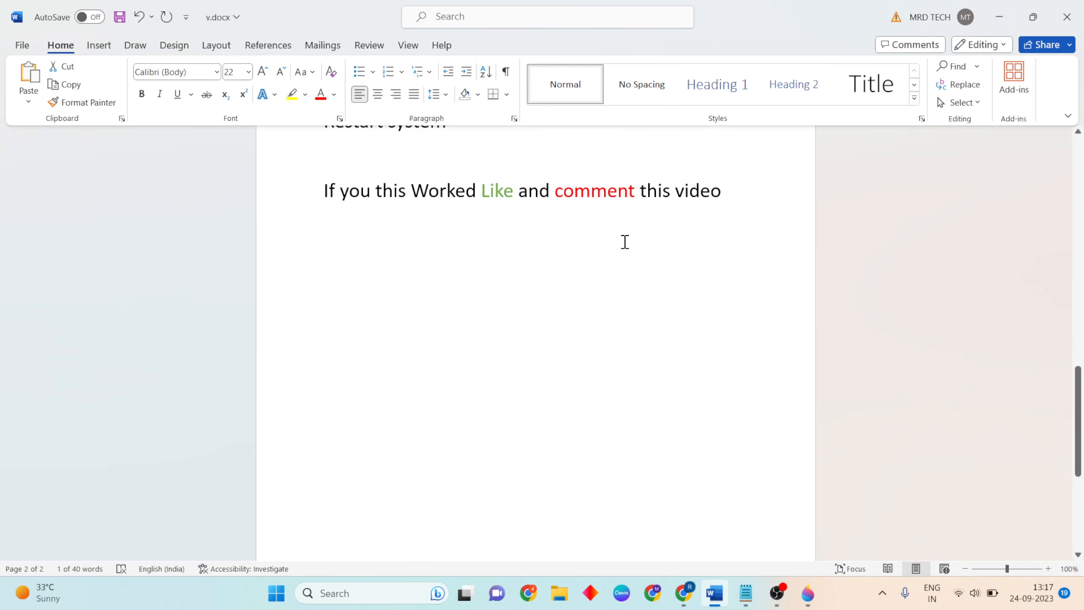